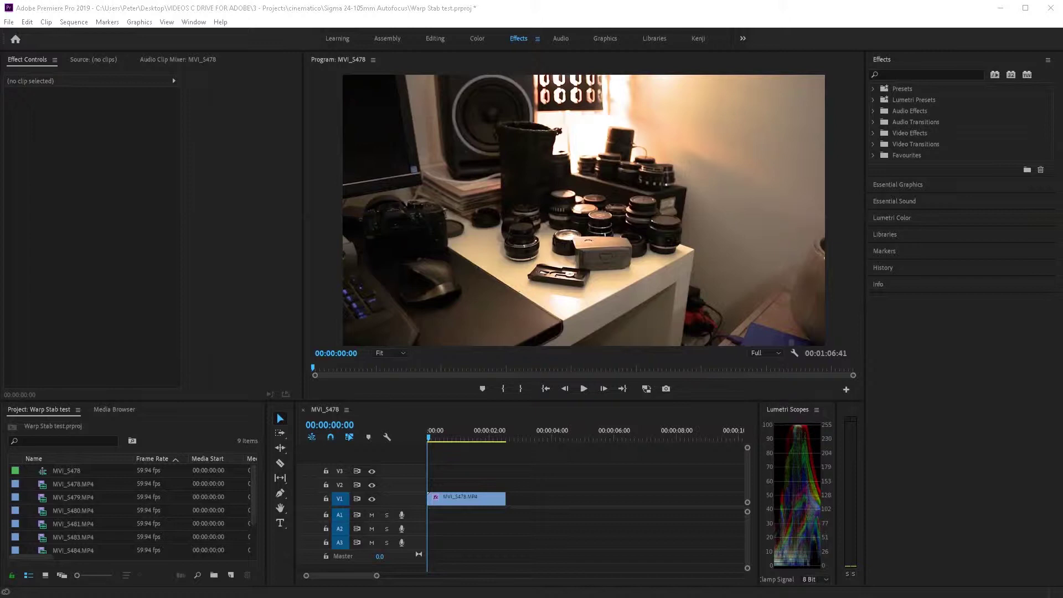
# Locate Warp Stabilizer under Video Effects > Distort, then search the Effects panel for 'warp stab'
pyautogui.click(873, 132)
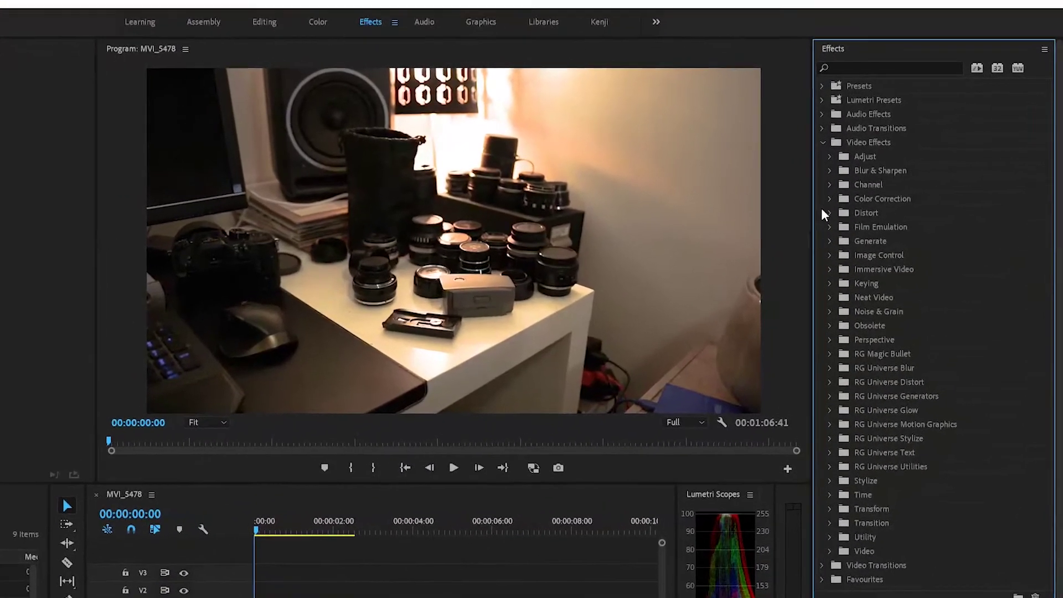
pyautogui.click(825, 213)
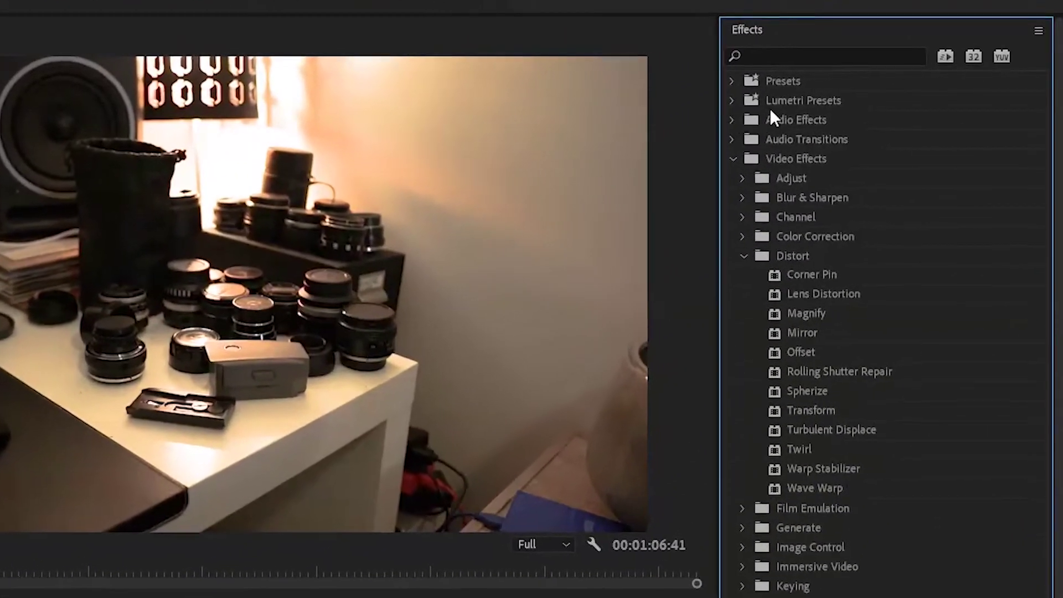
pyautogui.click(733, 159)
pyautogui.click(799, 56)
pyautogui.write('w')
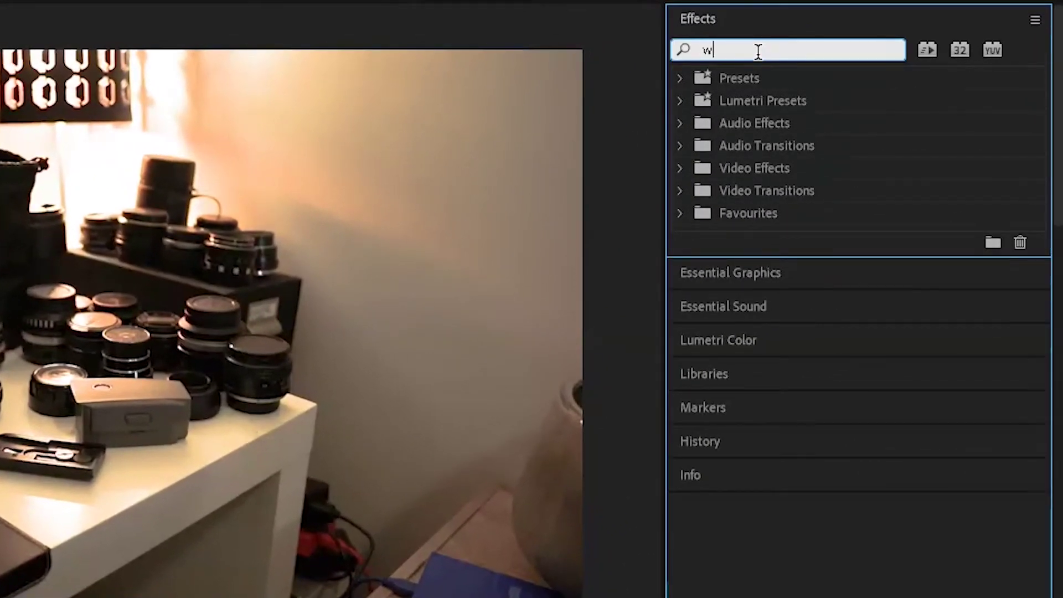
pyautogui.write('arp stab')
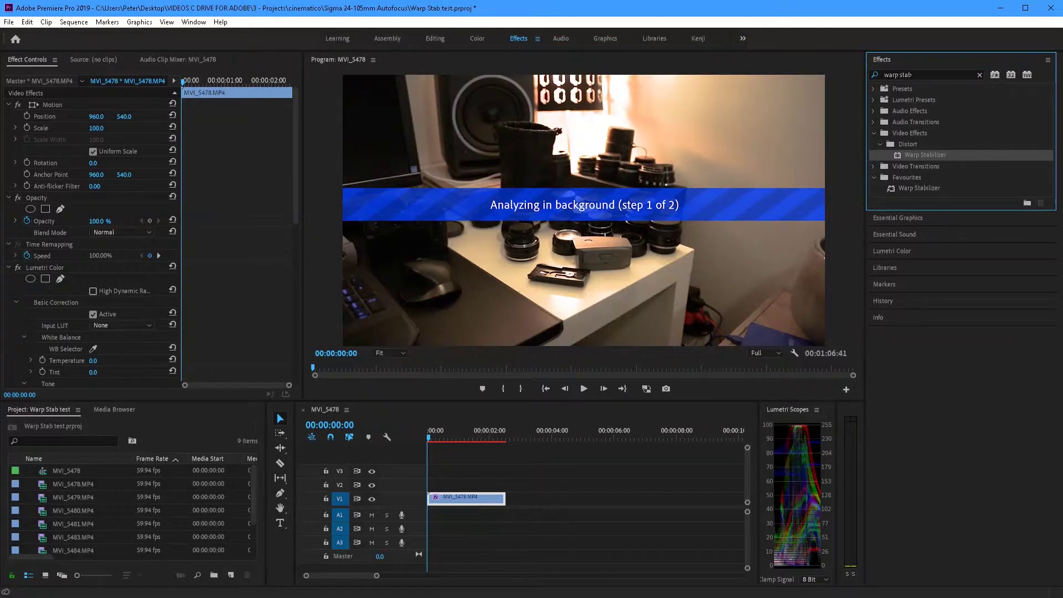
# Move Warp Stabilizer above the collapsed Lumetri Color and cancel its running analysis
pyautogui.click(8, 268)
pyautogui.scroll(-2, 56, 257)
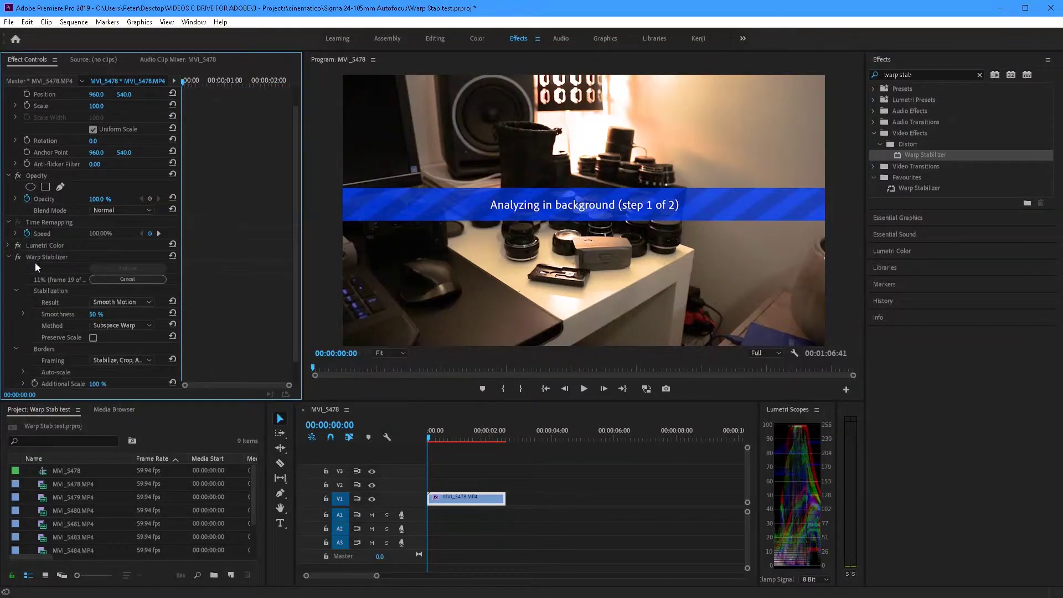
pyautogui.click(47, 234)
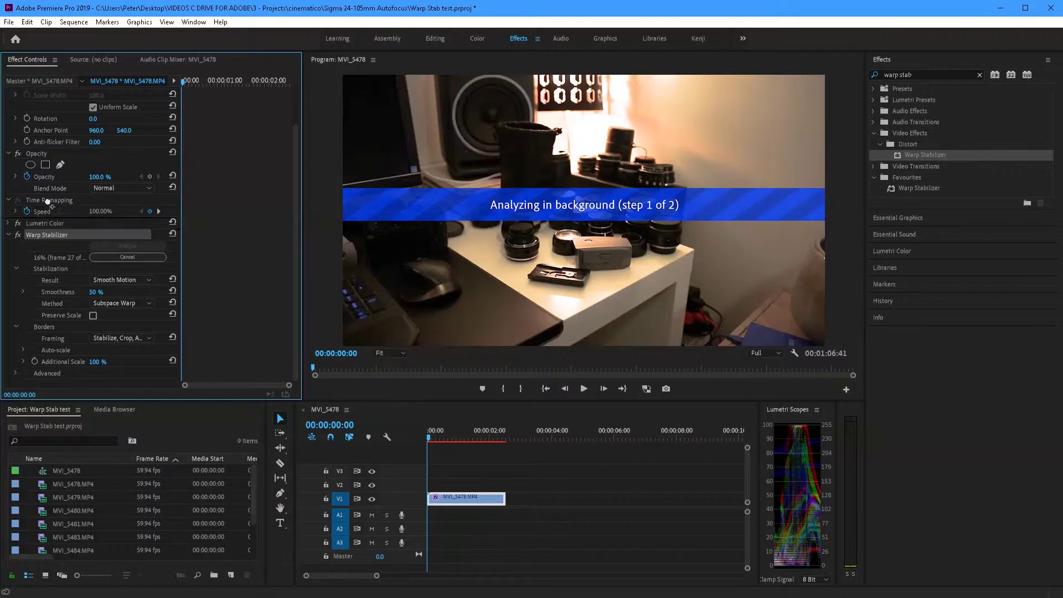
pyautogui.moveTo(44, 232); pyautogui.dragTo(41, 219)
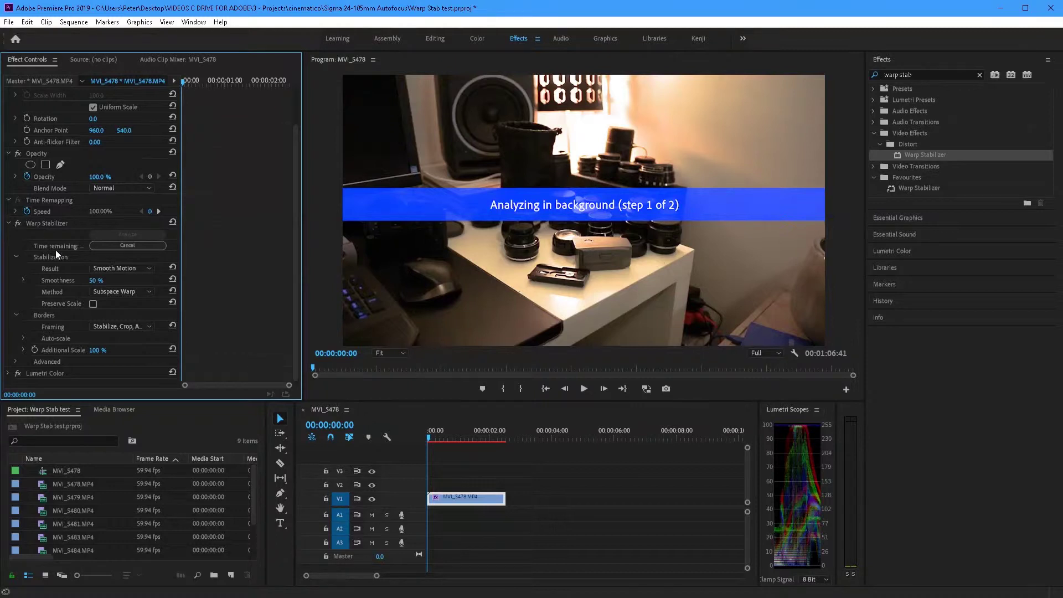
pyautogui.click(129, 246)
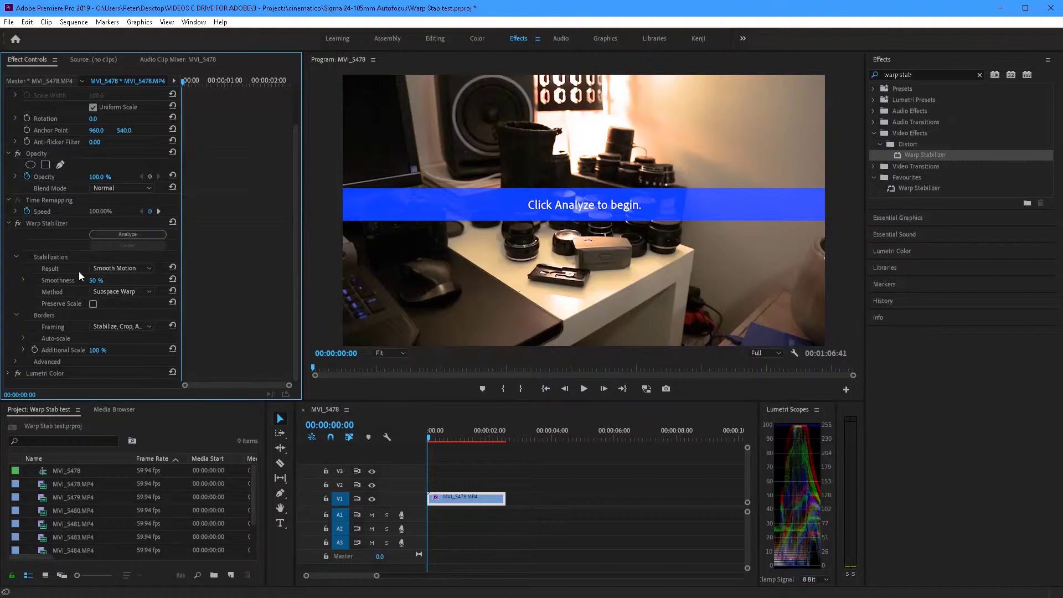
# Show the Warp Stabilizer Method dropdown listing Position through Subspace Warp
pyautogui.scroll(-1, 50, 261)
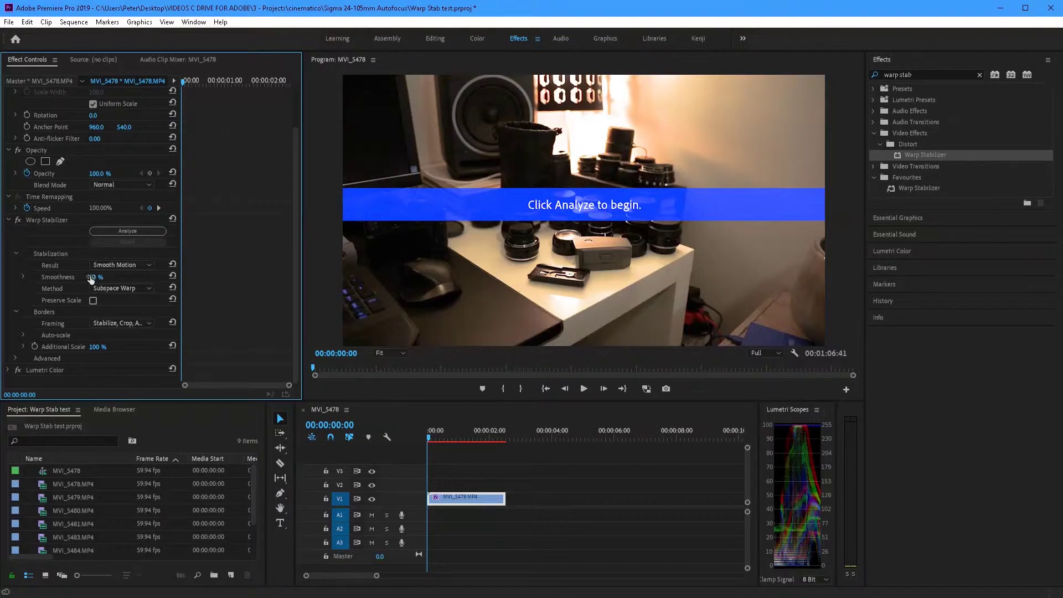
pyautogui.click(125, 290)
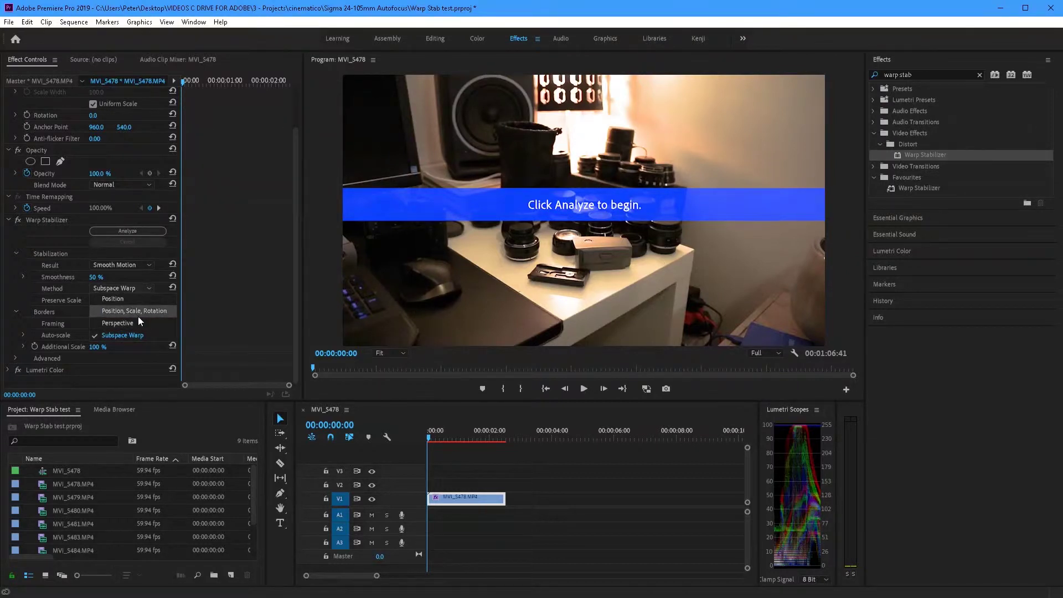
# Dismiss the Method dropdown with Subspace Warp still selected
pyautogui.click(131, 288)
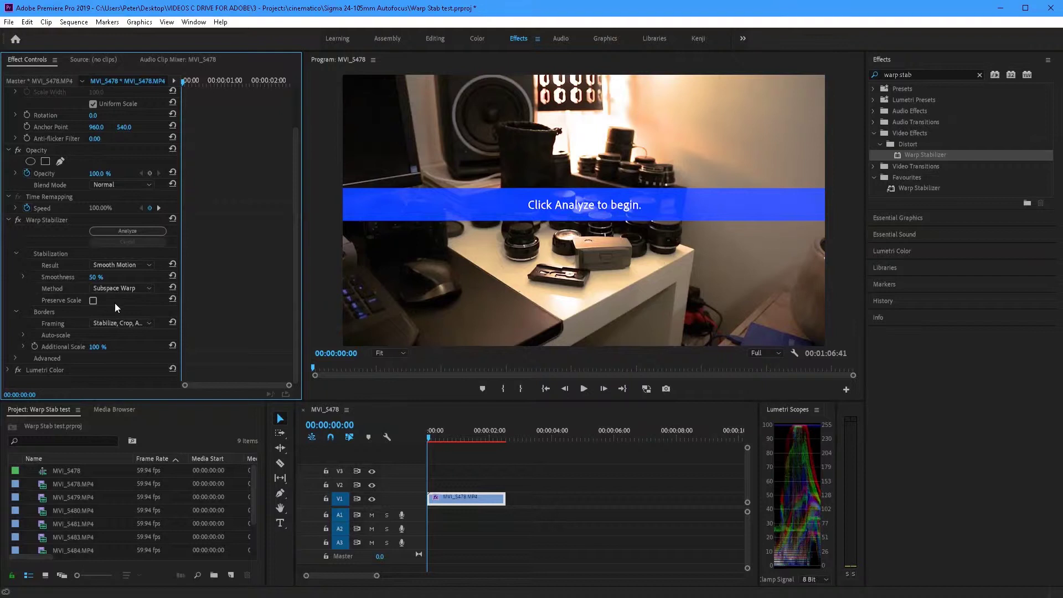
pyautogui.click(92, 326)
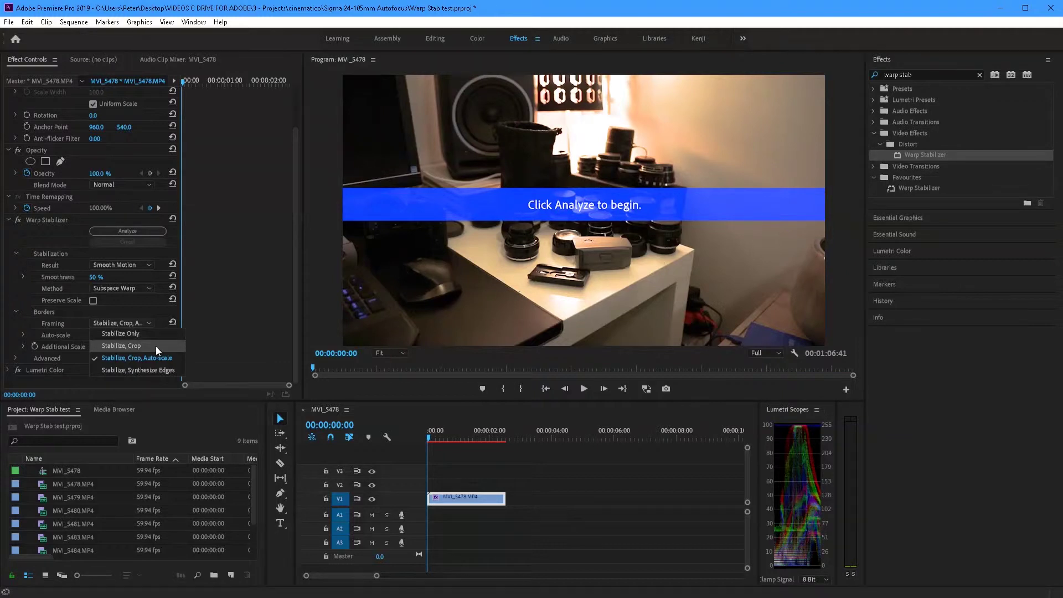
pyautogui.press('Escape')
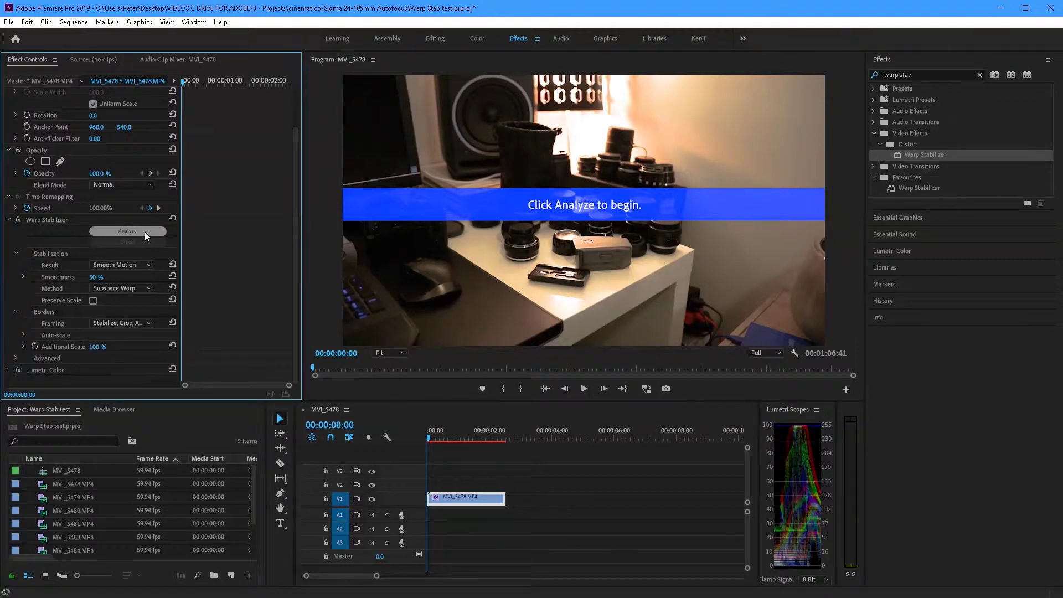
# Analyze MVI_5478 with Warp Stabilizer at 106.0% auto-scale and play it twice from the start
pyautogui.click(145, 232)
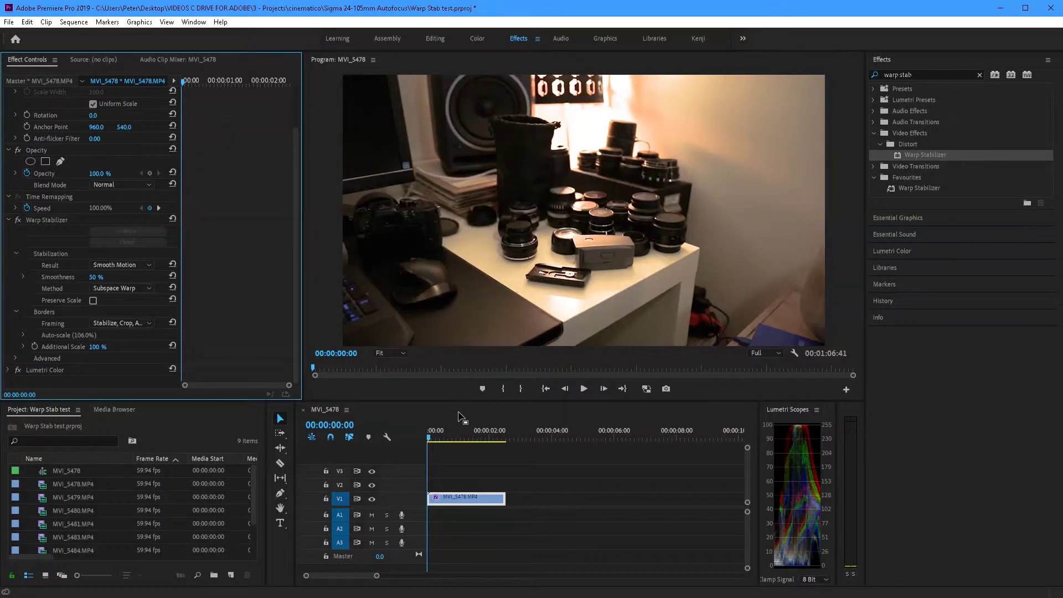
pyautogui.press('space')
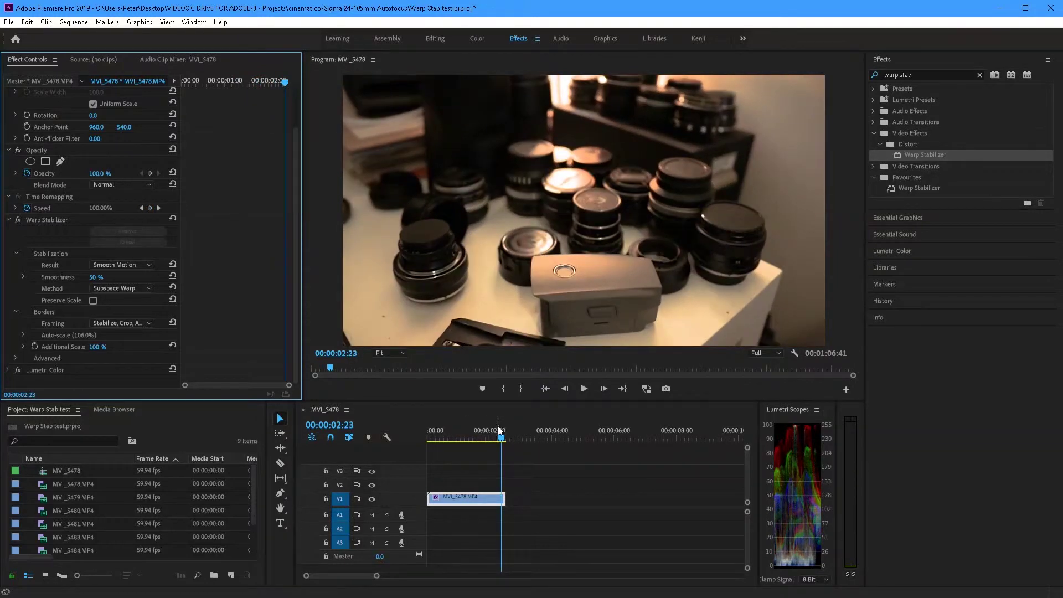
pyautogui.press('Home')
pyautogui.press('space')
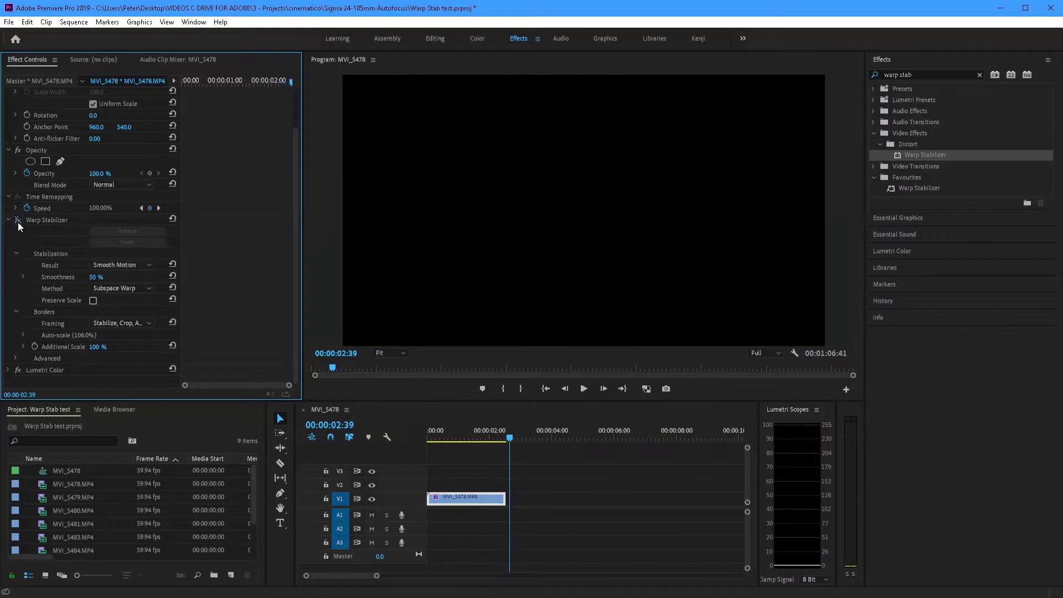
pyautogui.press('Home')
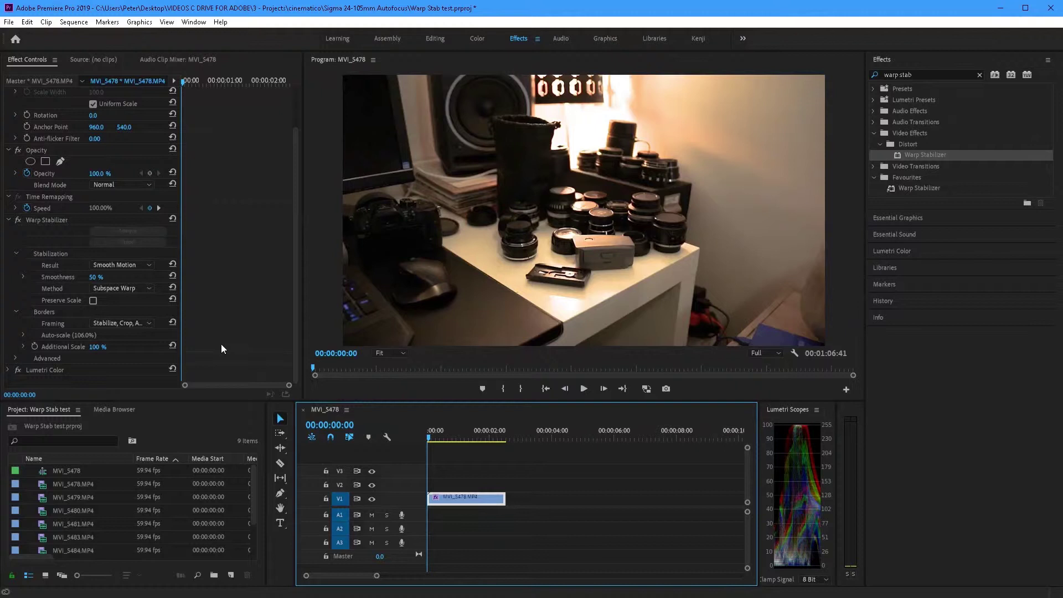
# Try Smoothness at 296% and then 25%, previewing the clip each time
pyautogui.moveTo(96, 276); pyautogui.dragTo(133, 276)
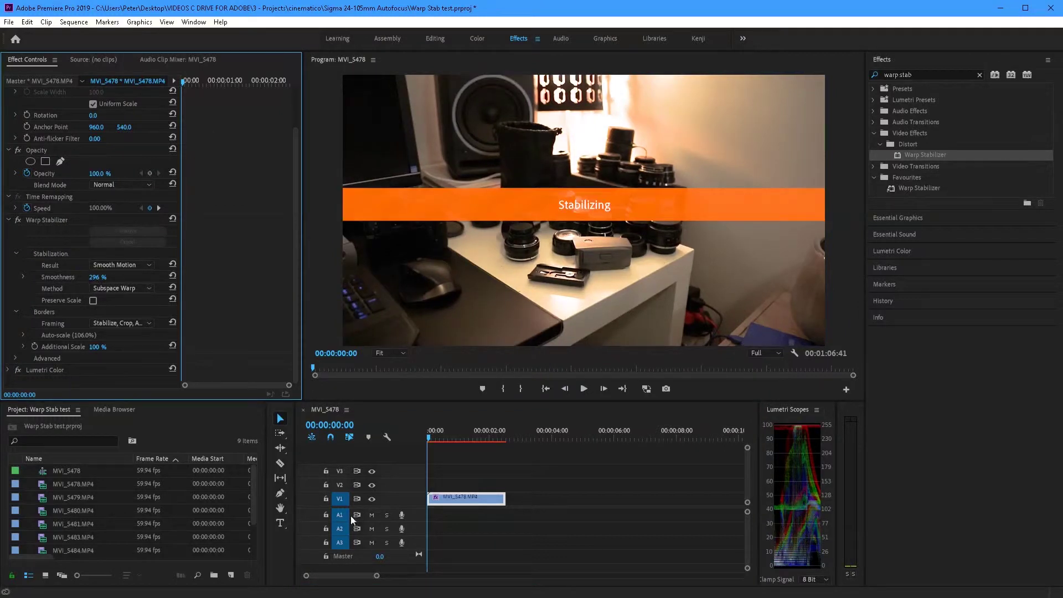
pyautogui.press('space')
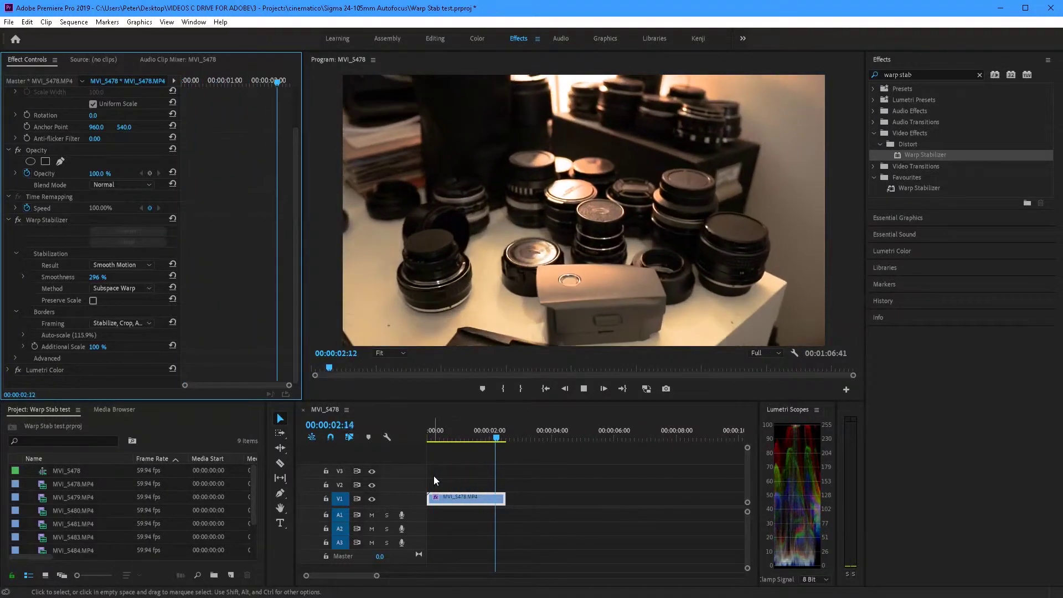
pyautogui.moveTo(470, 438); pyautogui.dragTo(309, 442)
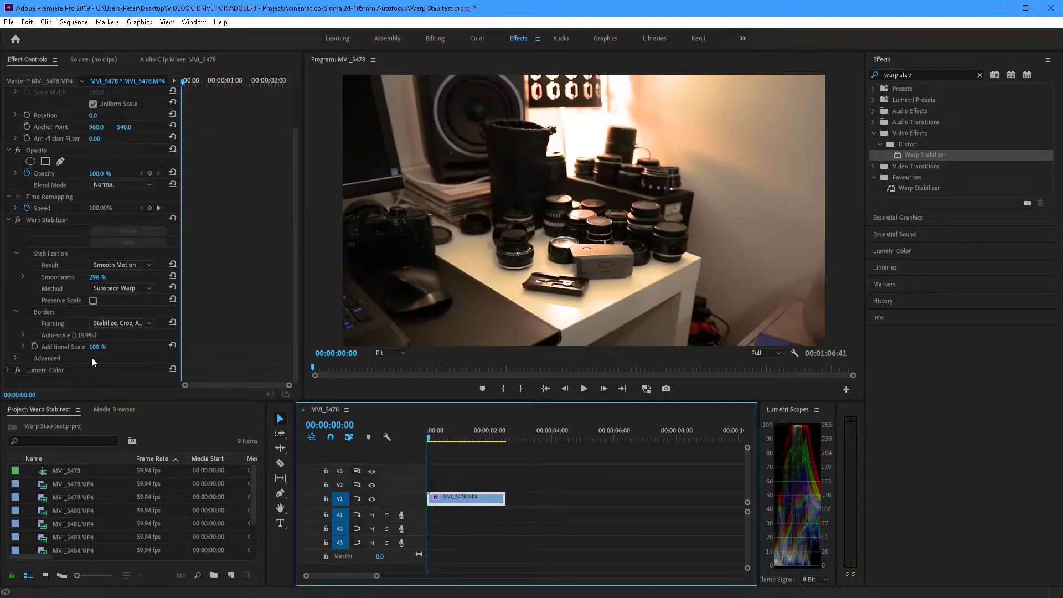
pyautogui.click(103, 277)
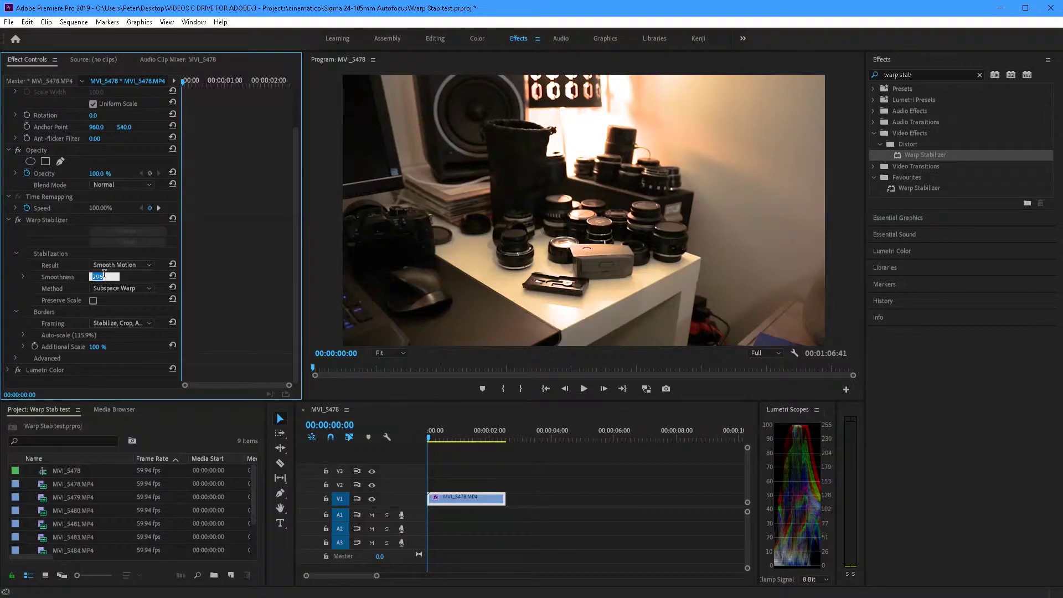
pyautogui.write('25')
pyautogui.press('Return')
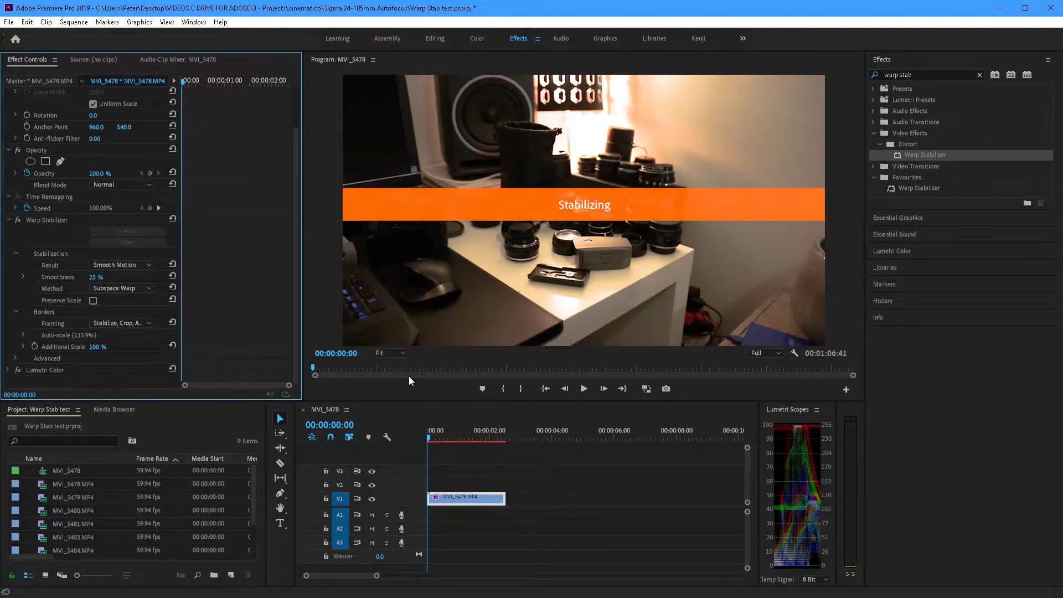
pyautogui.press('space')
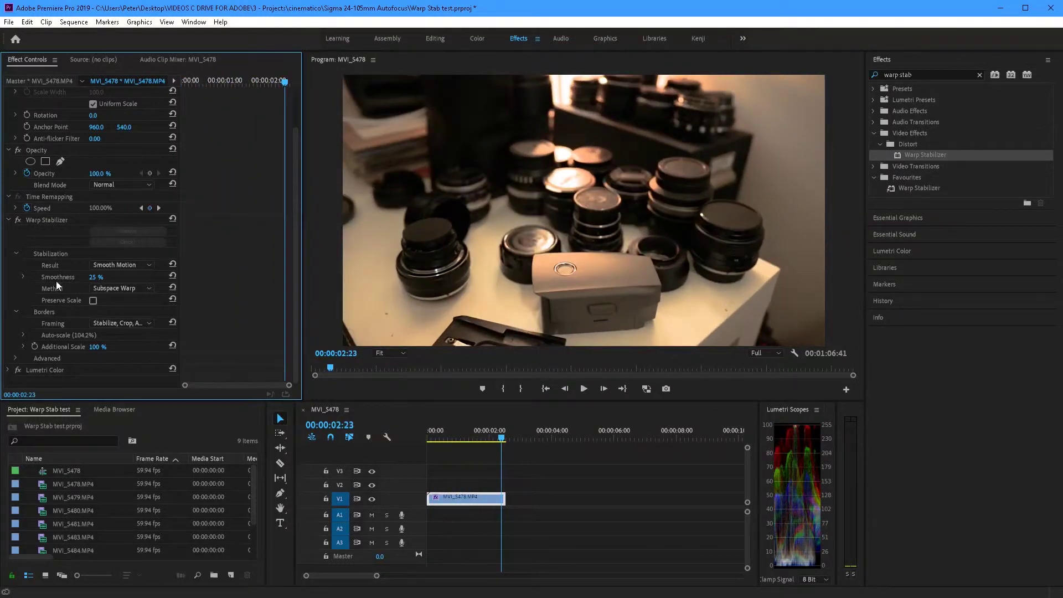
# Set Smoothness to 30% and play the clip from the start
pyautogui.click(103, 276)
pyautogui.write('30')
pyautogui.press('Return')
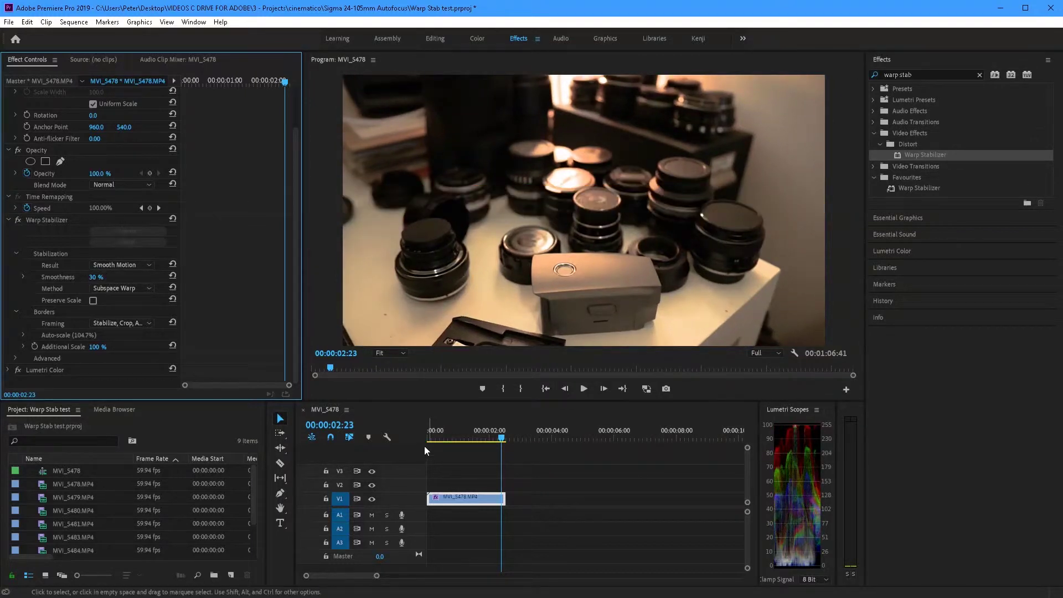
pyautogui.click(428, 433)
pyautogui.press('space')
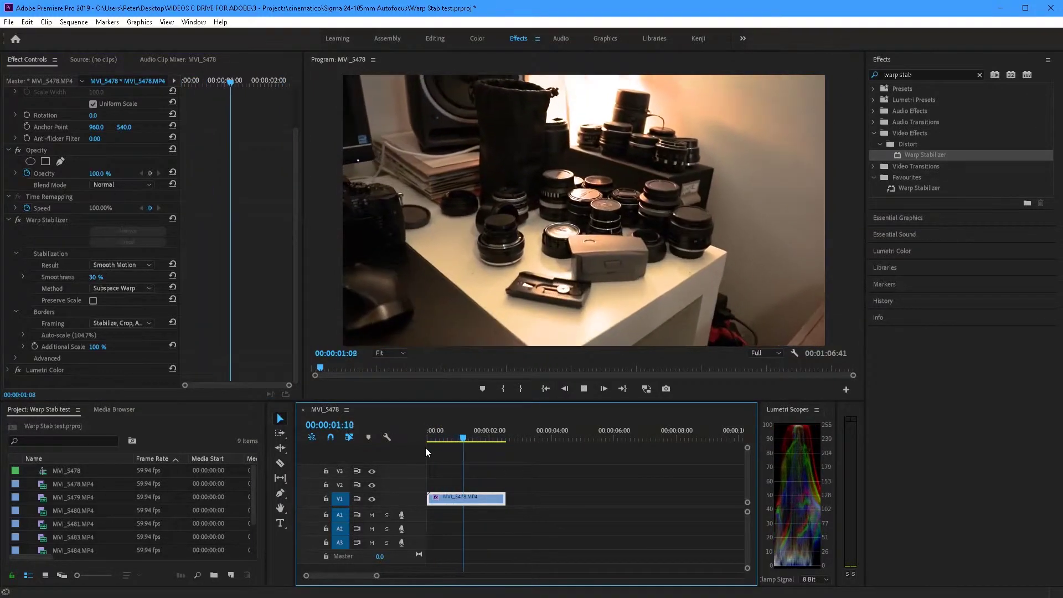
# Stop playback and set Warp Stabilizer Smoothness to 50%
pyautogui.press('space')
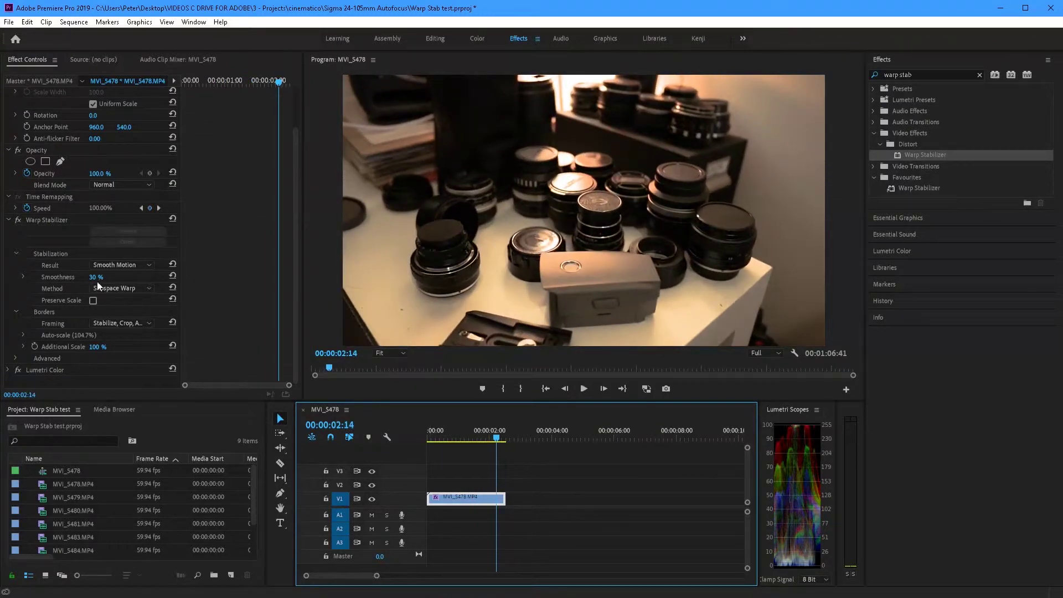
pyautogui.click(97, 277)
pyautogui.write('50')
pyautogui.press('Return')
pyautogui.press('Home')
# Switch the Method to Perspective and review playback from the clip start
pyautogui.click(112, 289)
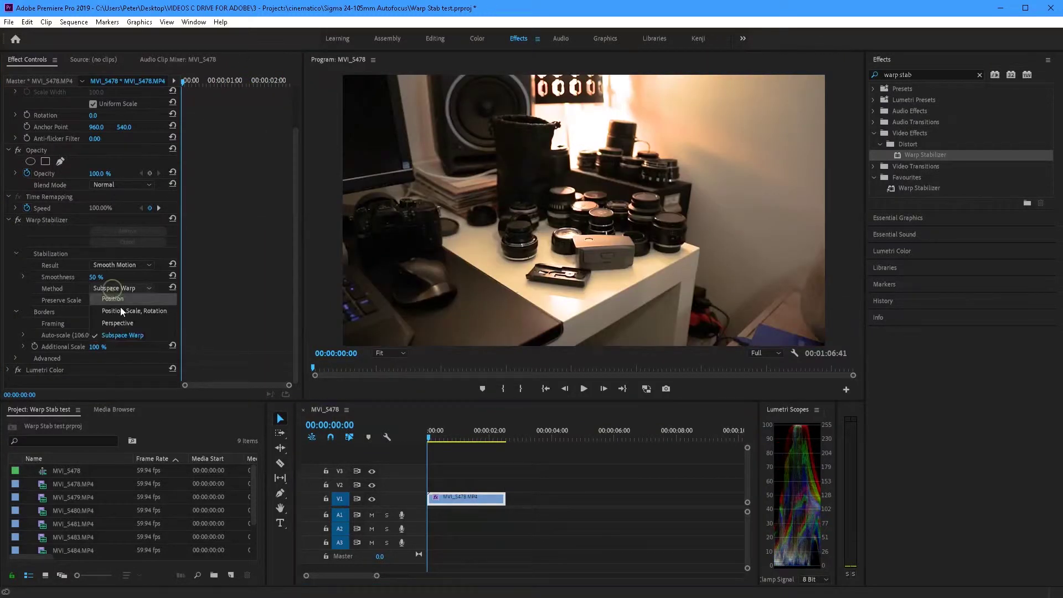
pyautogui.click(123, 320)
pyautogui.press('space')
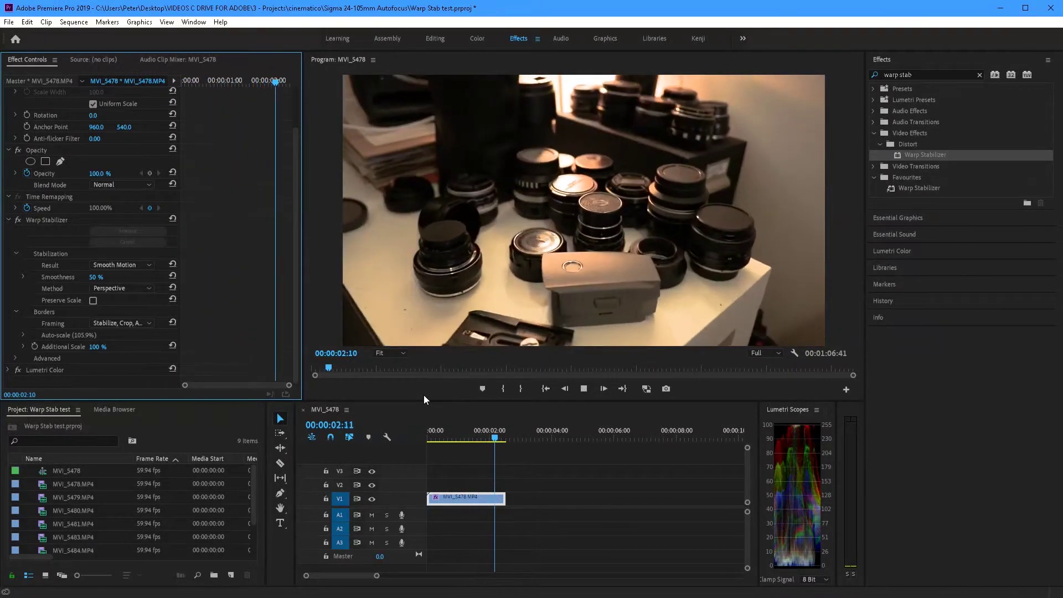
pyautogui.click(382, 425)
pyautogui.press('Home')
pyautogui.press('space')
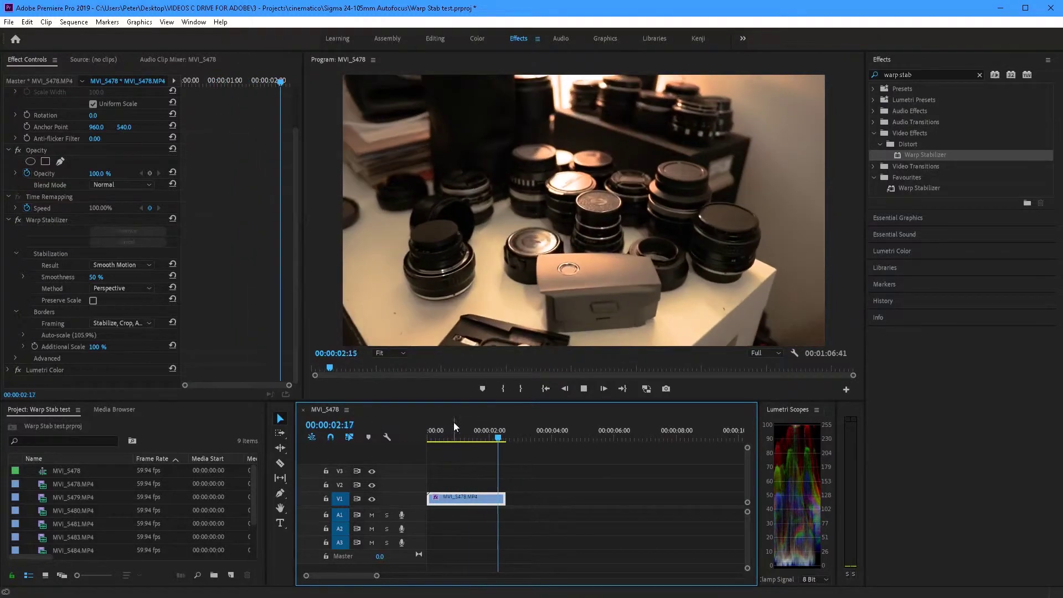
pyautogui.press('Home')
# Compare the Position, Scale, Rotation and Position methods, then return to Subspace Warp
pyautogui.click(102, 294)
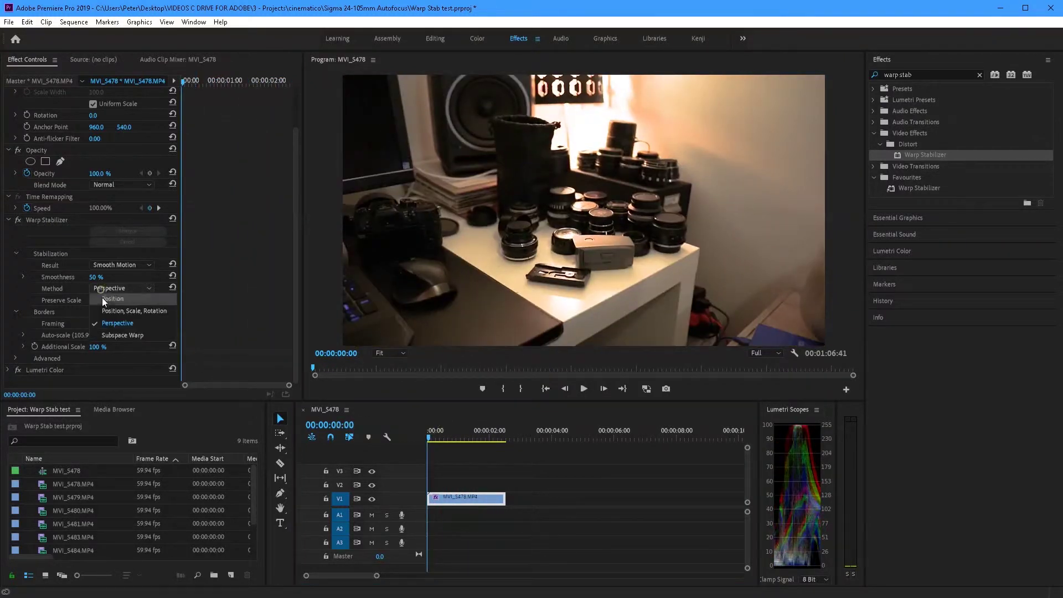
pyautogui.click(106, 315)
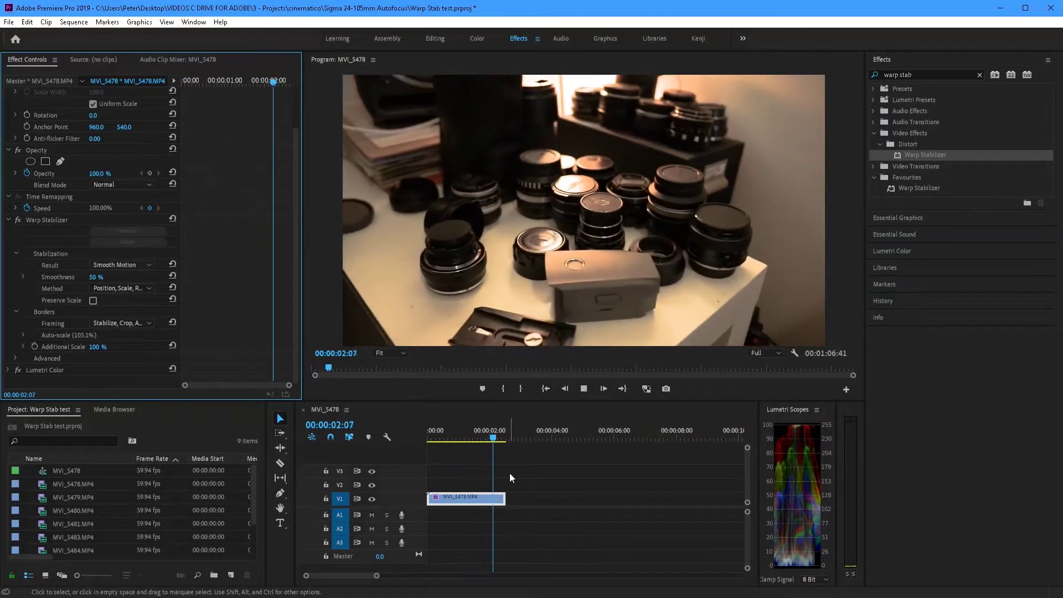
pyautogui.click(95, 289)
pyautogui.click(124, 300)
pyautogui.click(398, 424)
pyautogui.press('Home')
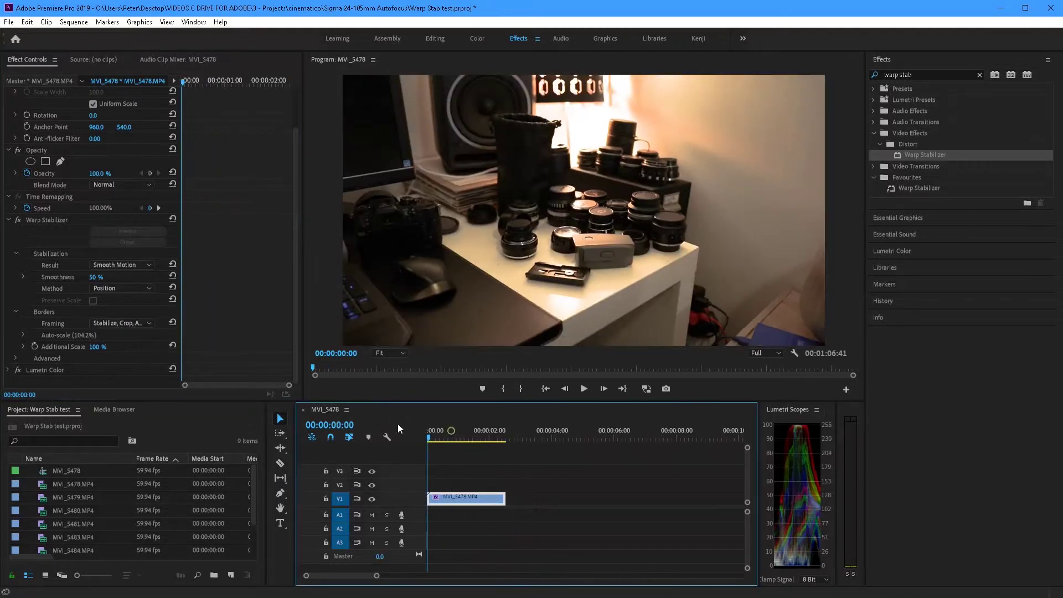
pyautogui.press('space')
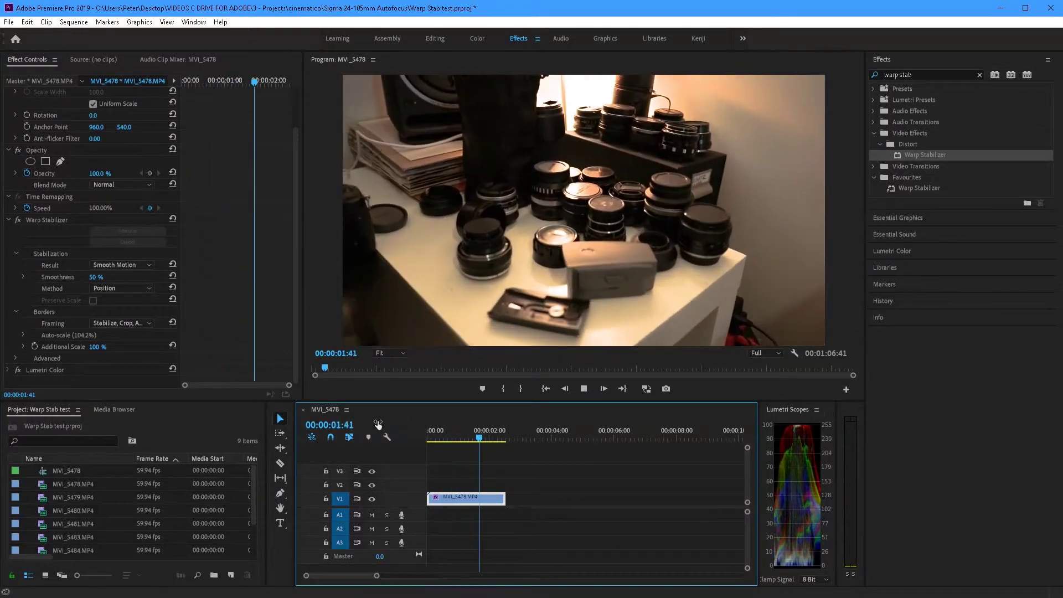
pyautogui.click(426, 441)
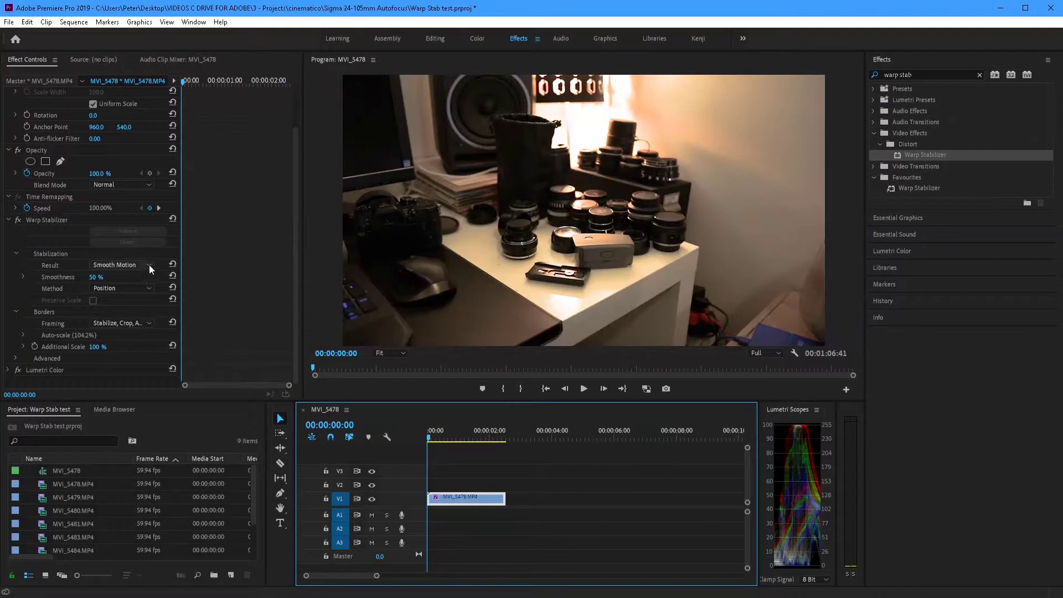
pyautogui.click(107, 289)
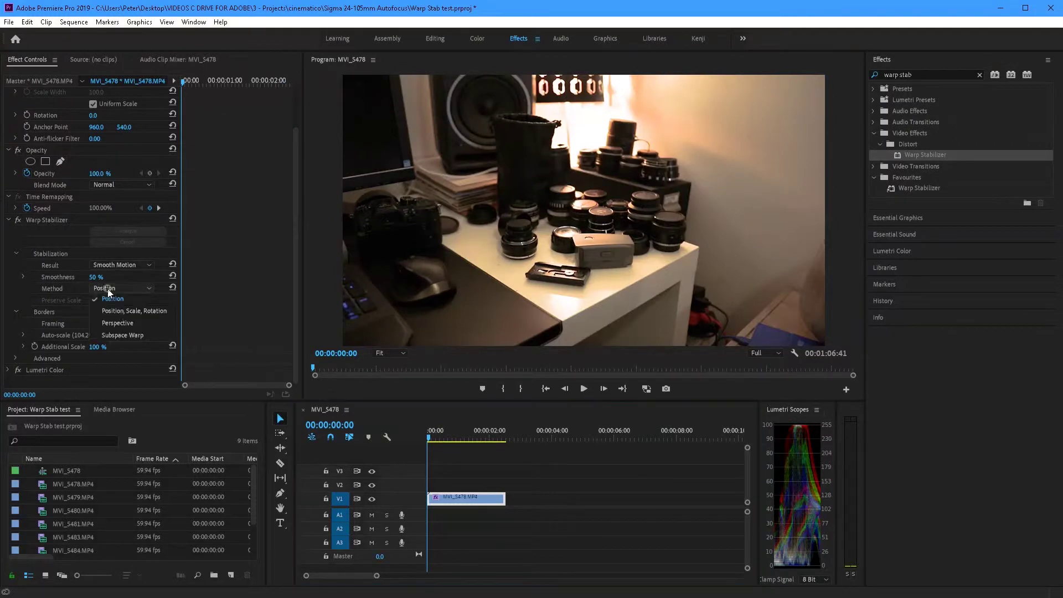
pyautogui.click(137, 344)
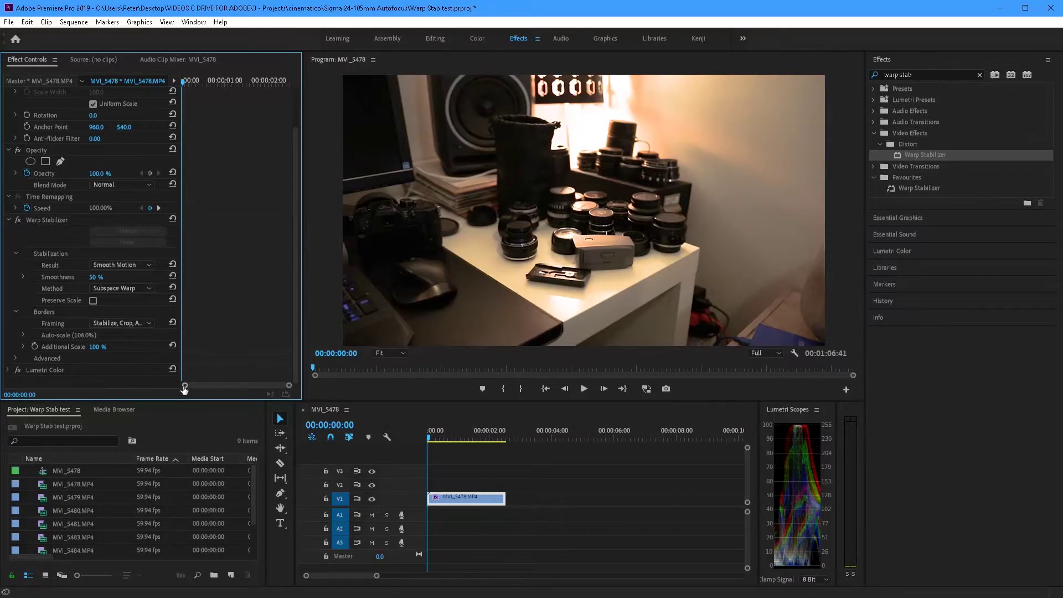
# Set Framing to Stabilize Only and preview the clip
pyautogui.click(136, 323)
pyautogui.click(127, 331)
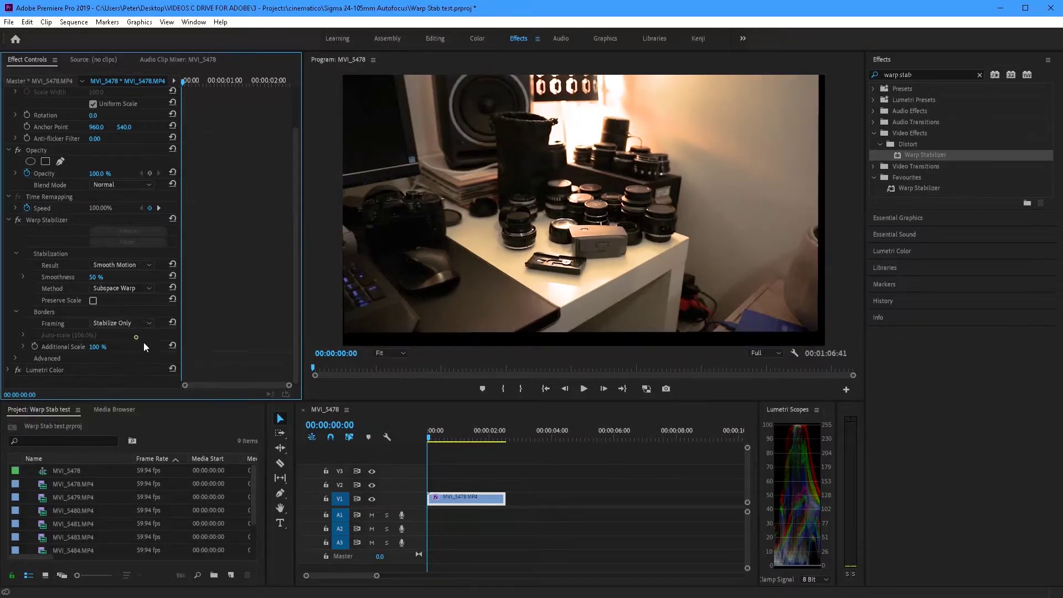
pyautogui.press('space')
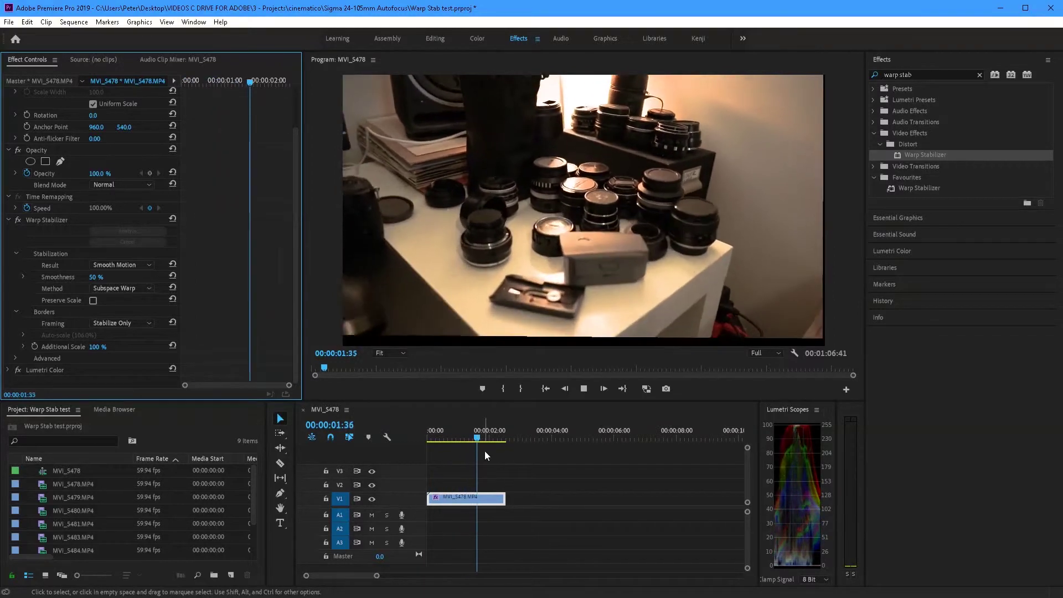
pyautogui.click(500, 439)
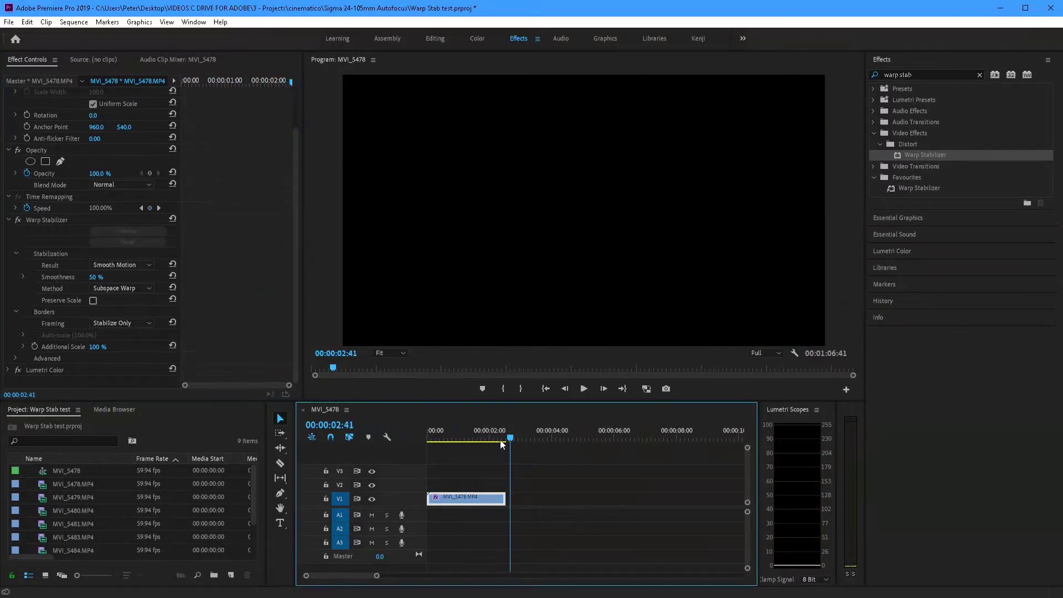
pyautogui.press('Home')
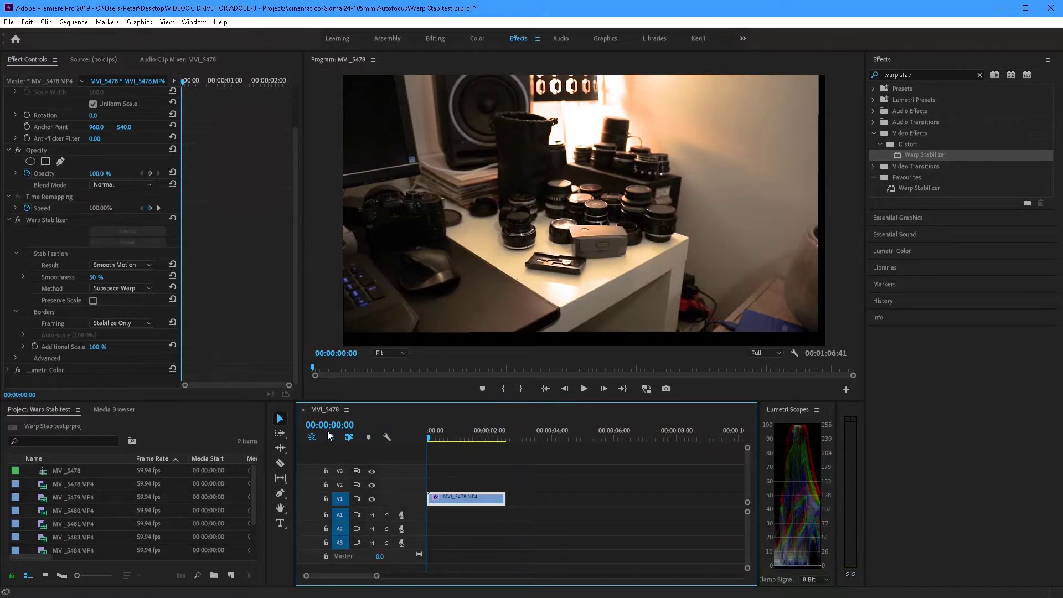
# Set Framing to Stabilize, Crop, play it, then reselect the MVI_5478.MP4 clip
pyautogui.click(121, 329)
pyautogui.click(123, 344)
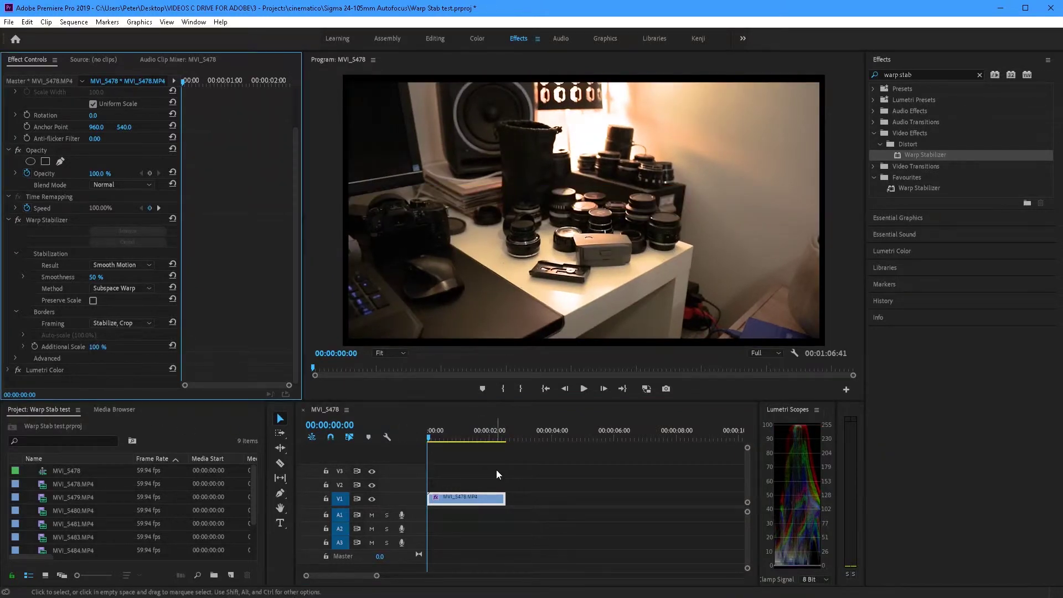
pyautogui.press('space')
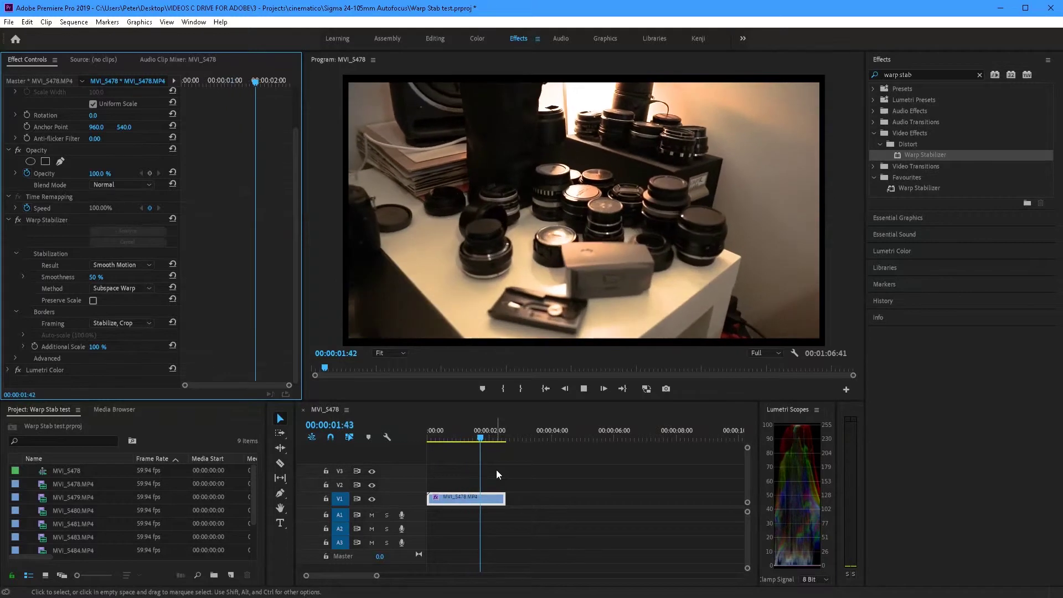
pyautogui.click(495, 470)
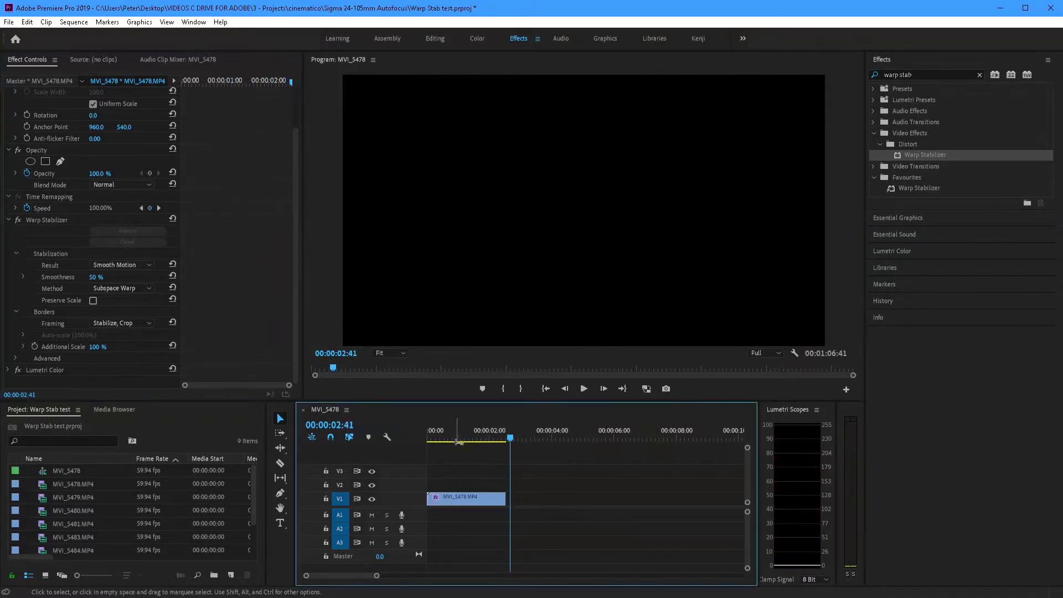
pyautogui.press('Home')
pyautogui.click(465, 502)
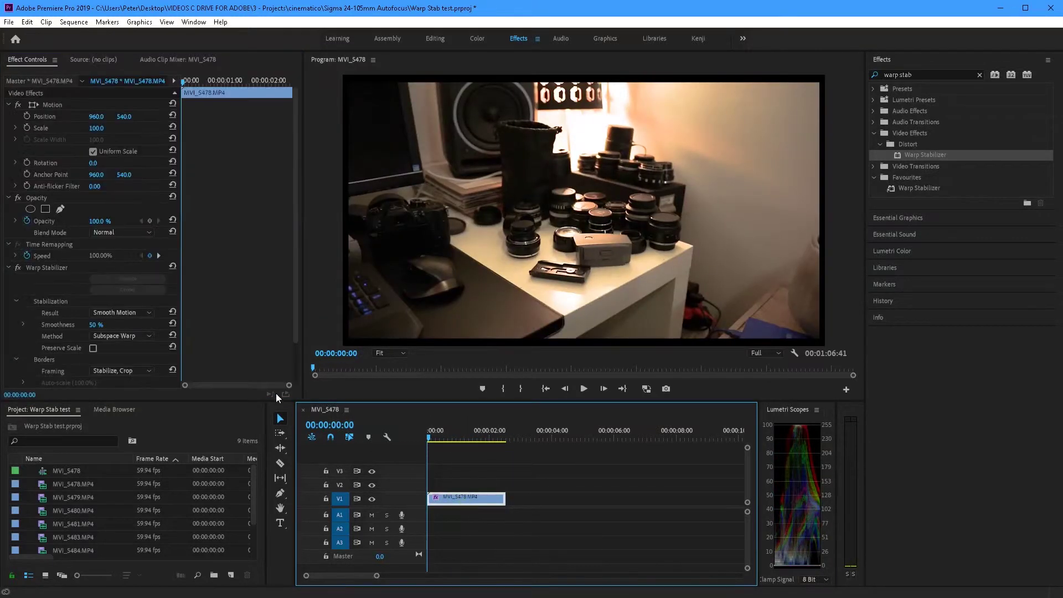
# Preview Stabilize, Crop, Auto-scale framing, then switch Framing to Stabilize, Synthesize Edges
pyautogui.click(137, 369)
pyautogui.click(129, 400)
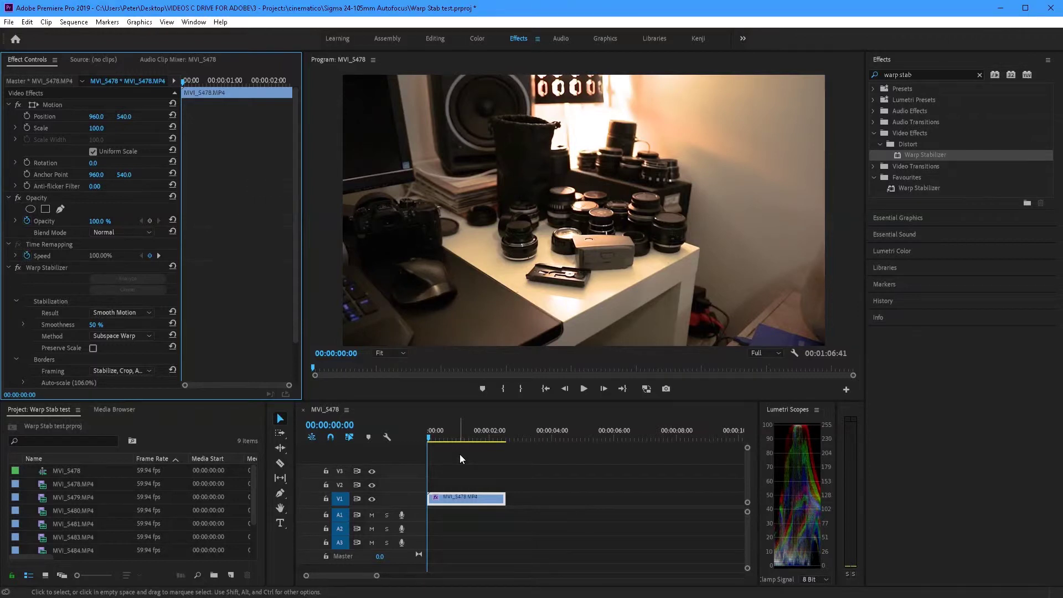
pyautogui.press('space')
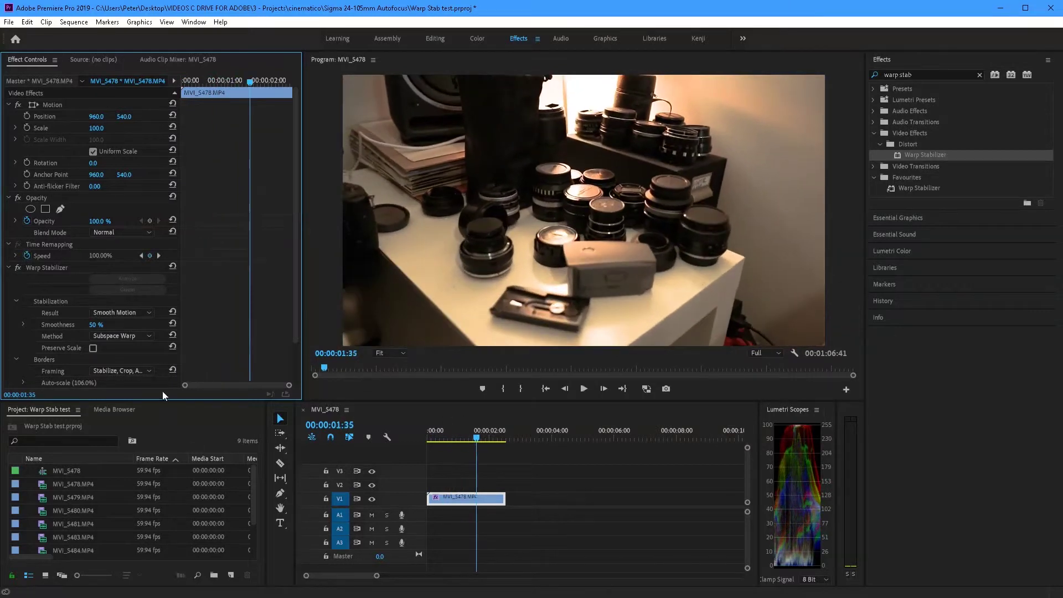
pyautogui.click(144, 371)
pyautogui.click(139, 420)
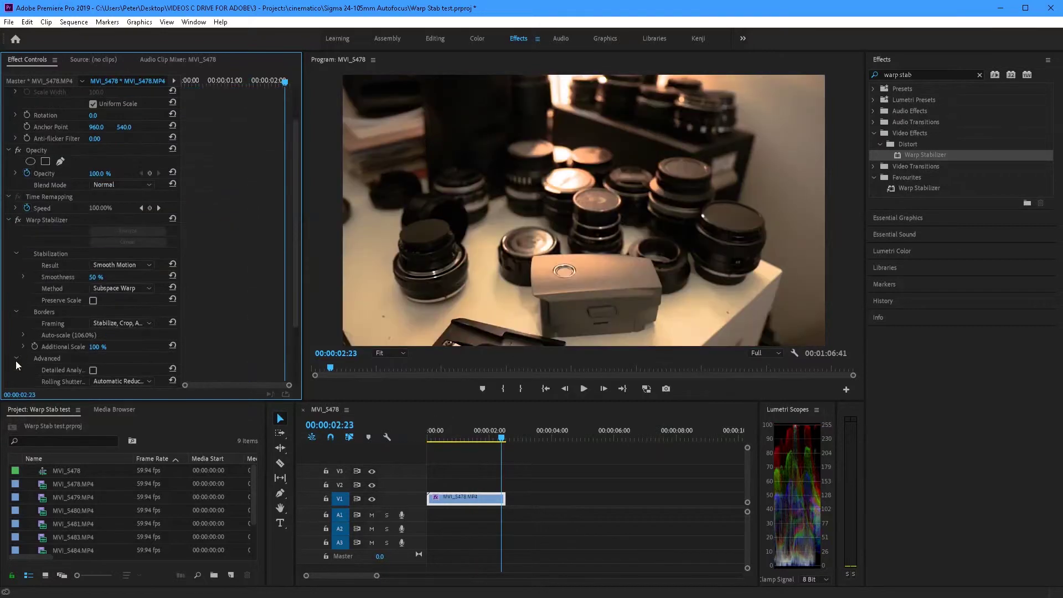
# Scroll to Warp Stabilizer's Advanced settings and tick Detailed Analysis
pyautogui.scroll(-2, 22, 359)
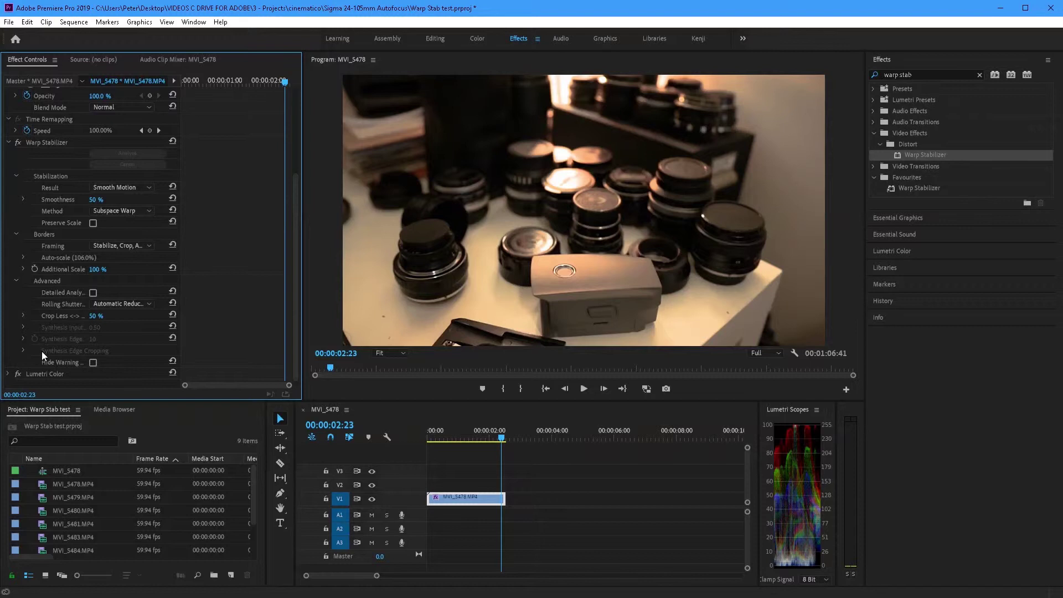
pyautogui.scroll(-1, 43, 355)
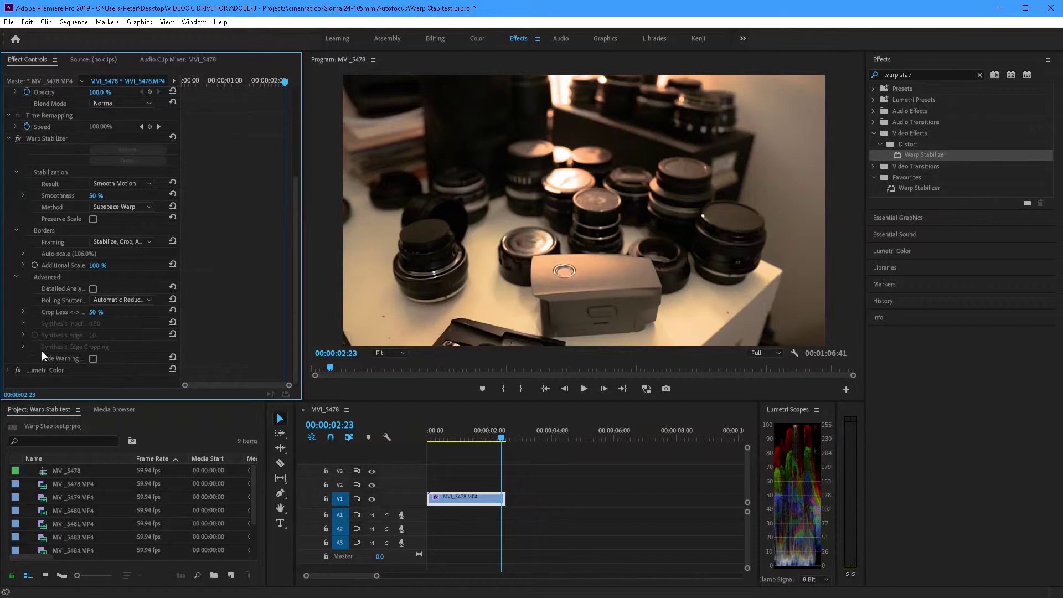
pyautogui.click(93, 288)
pyautogui.click(436, 430)
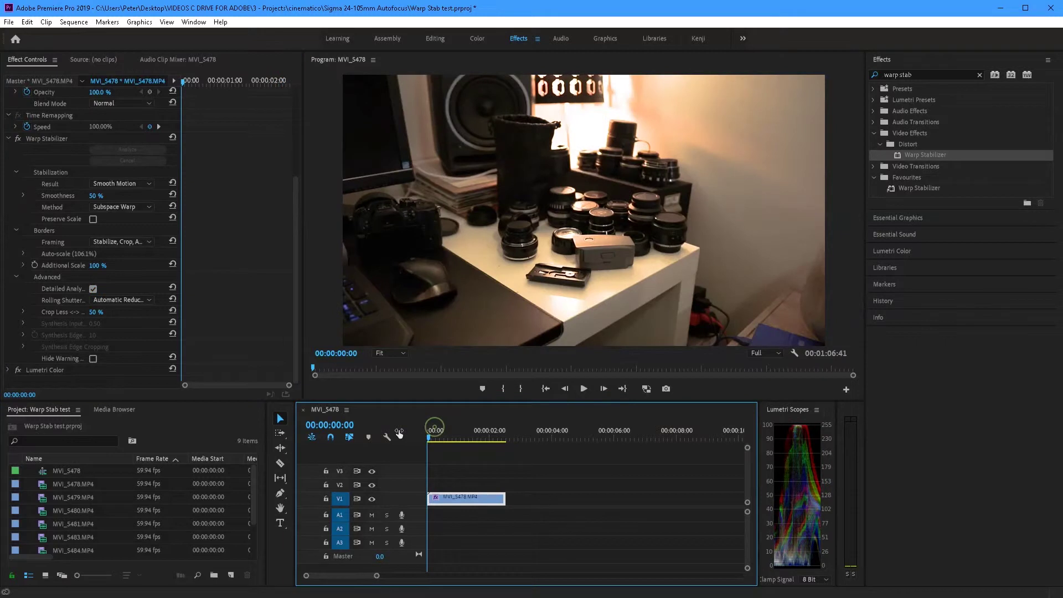
pyautogui.press('space')
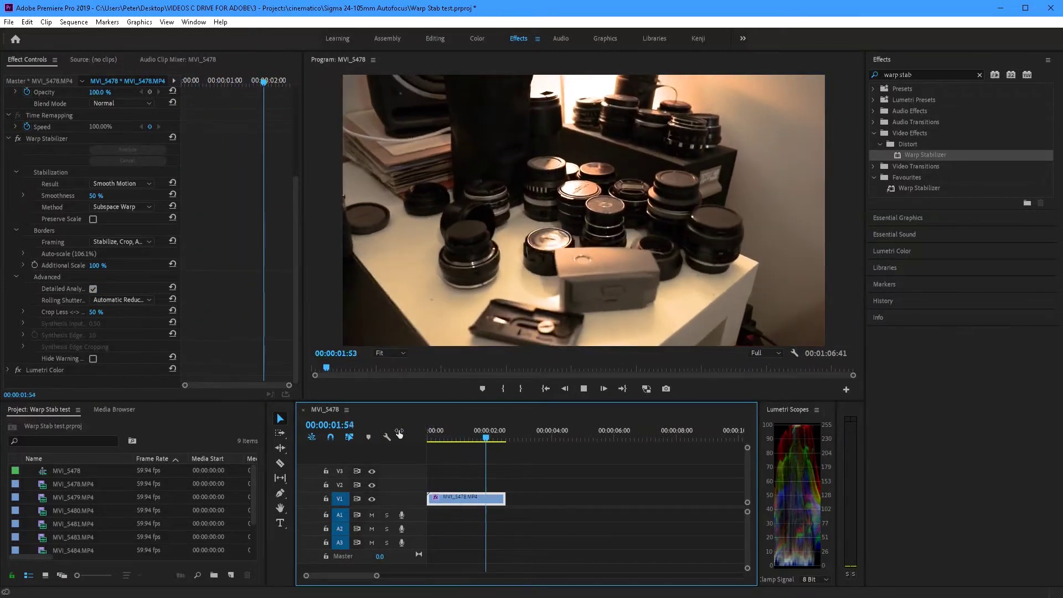